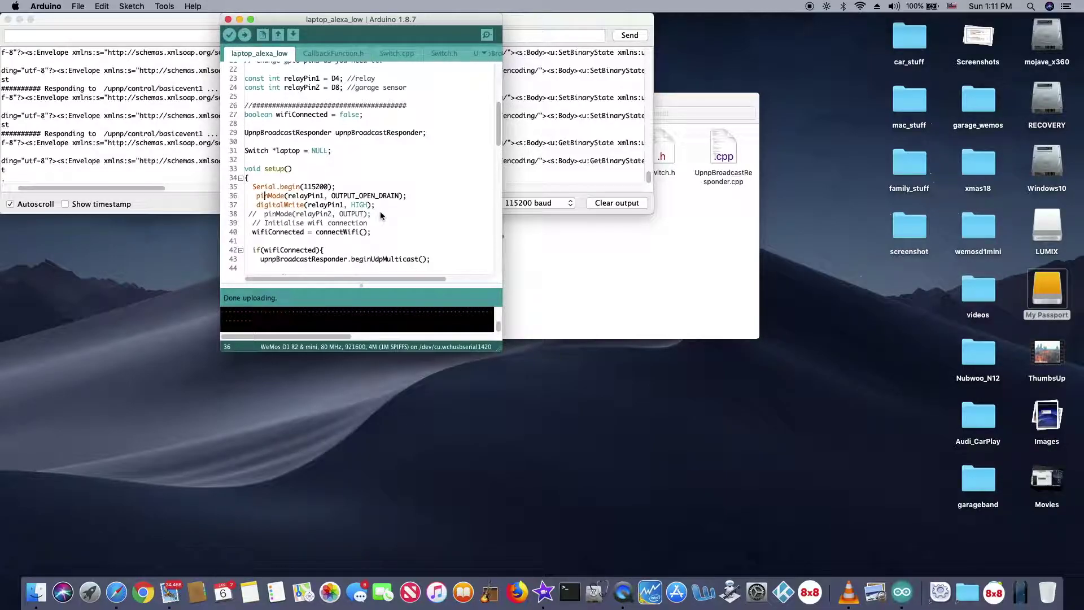
scroll(382, 217, down, 4)
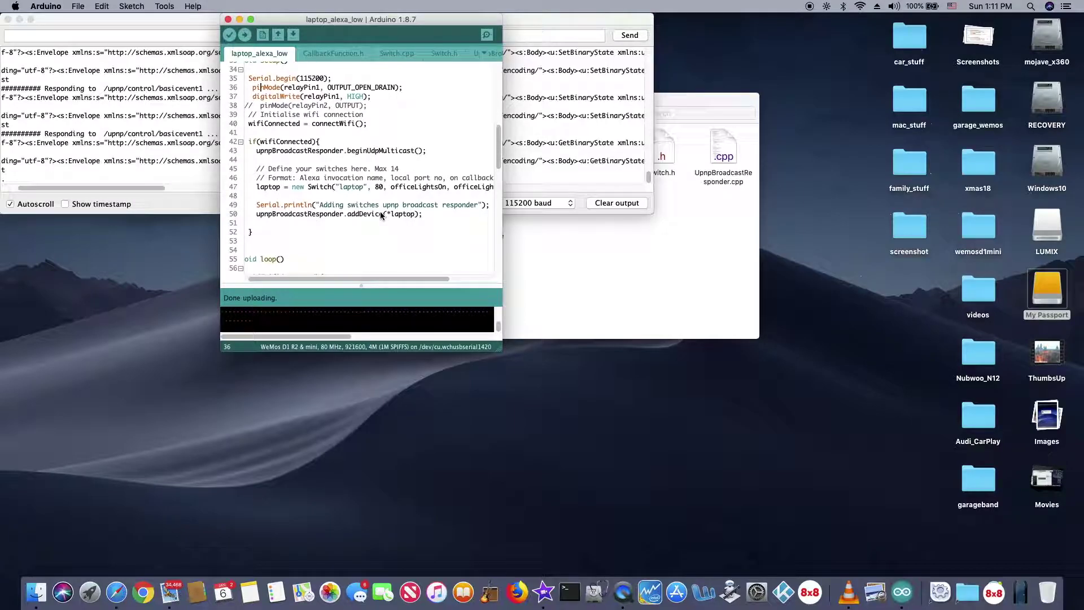
scroll(381, 216, down, 6)
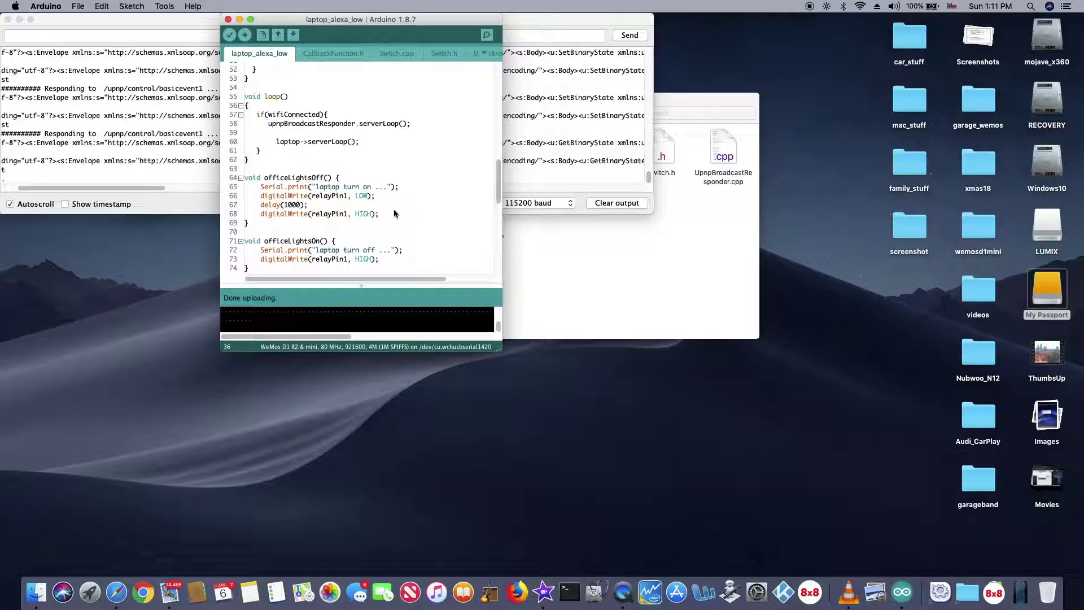
scroll(394, 213, down, 2)
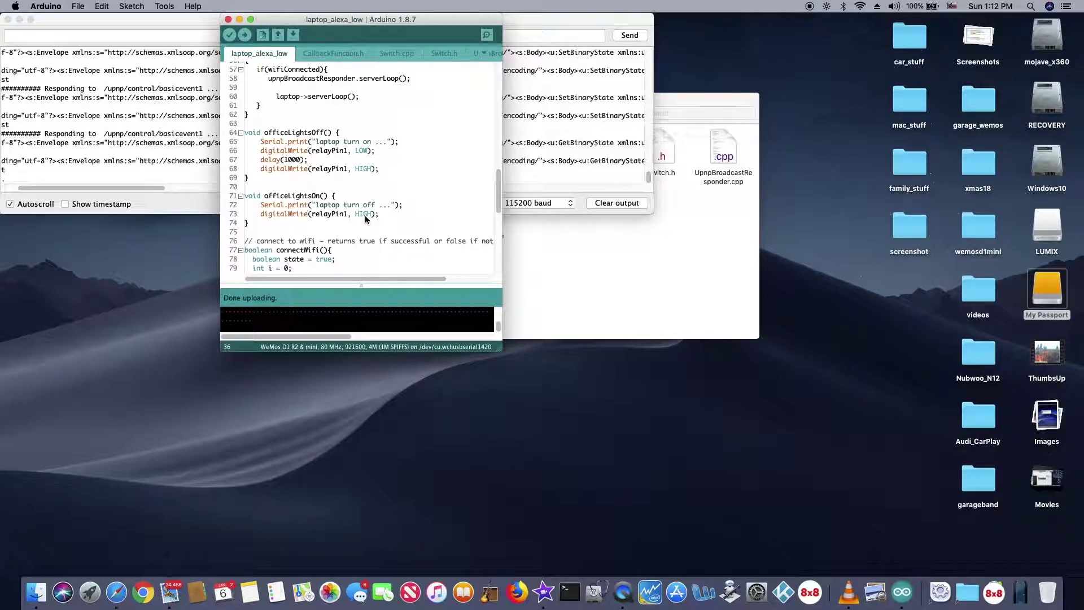
scroll(365, 215, down, 4)
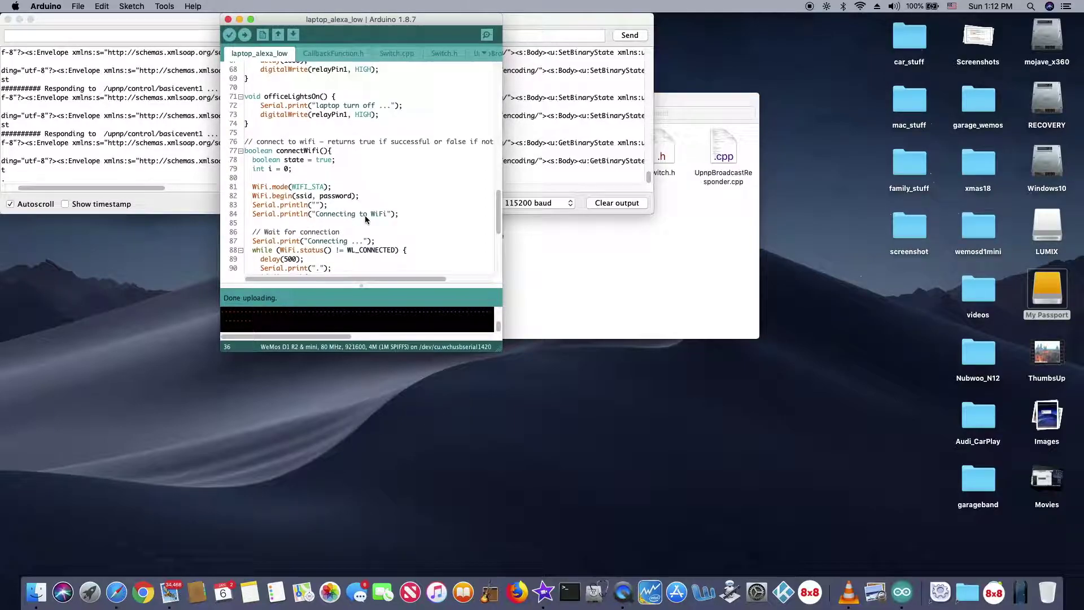
scroll(366, 218, down, 3)
scroll(364, 217, down, 1)
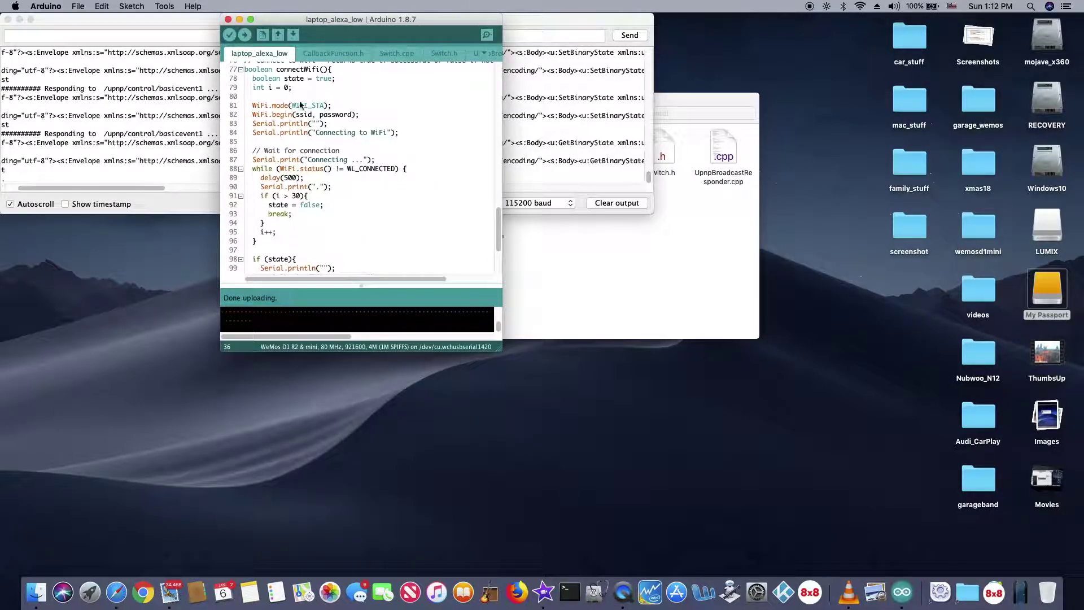
click(245, 35)
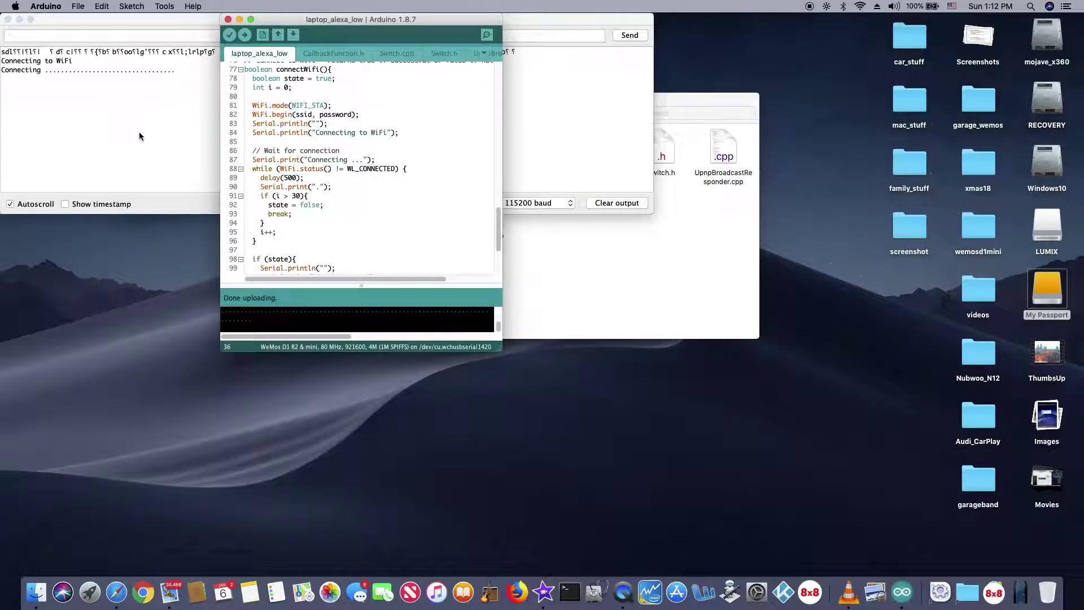
scroll(360, 127, up, 10)
scroll(360, 125, up, 5)
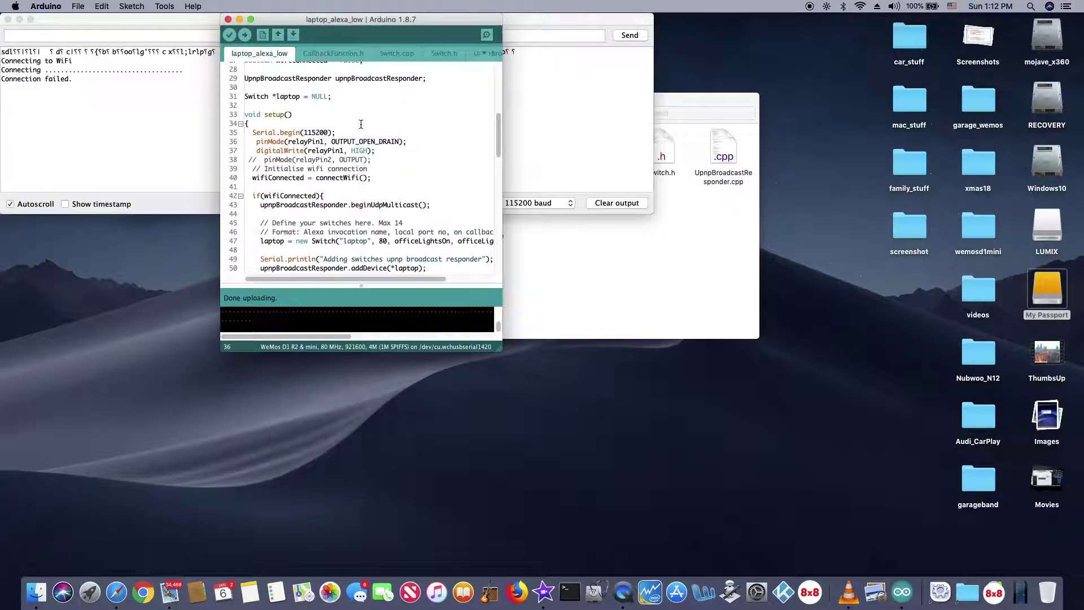
scroll(359, 124, up, 3)
scroll(359, 125, up, 6)
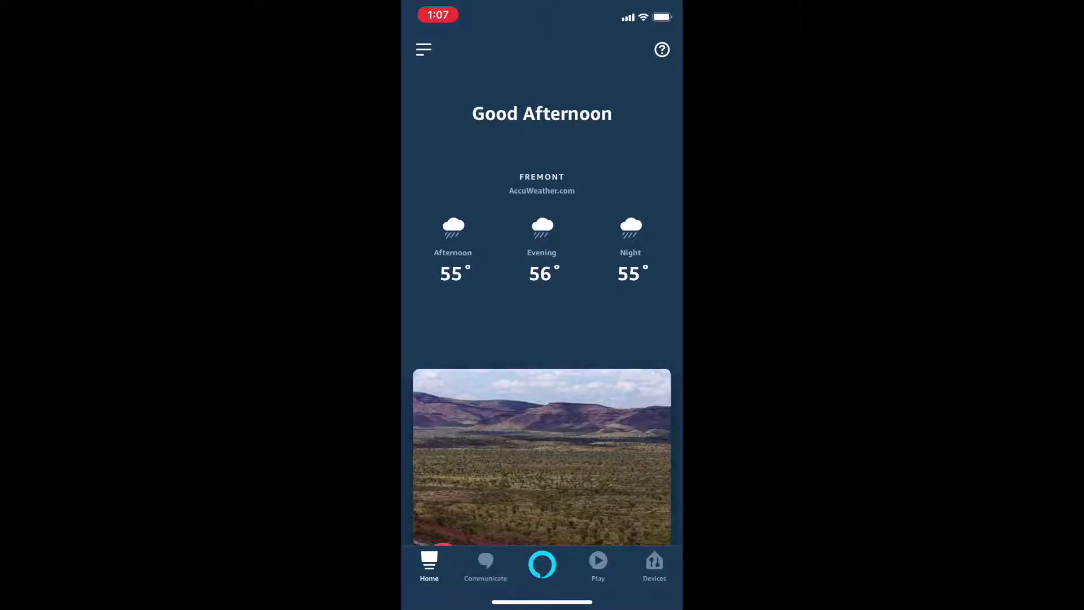
Open the discovered 'laptop' device in Alexa Devices and set its type to Light
click(653, 566)
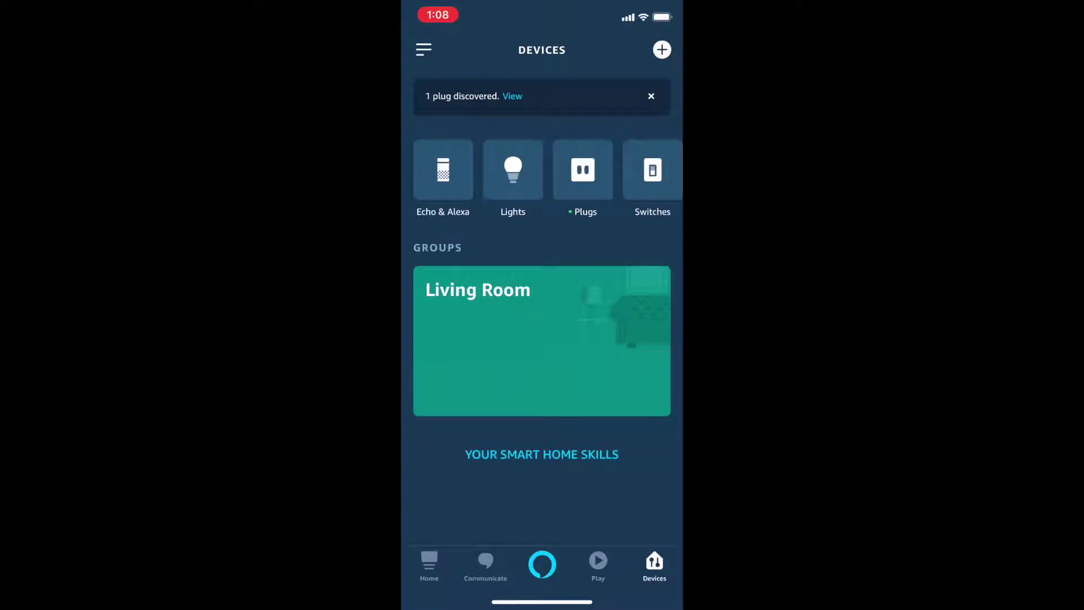
click(512, 96)
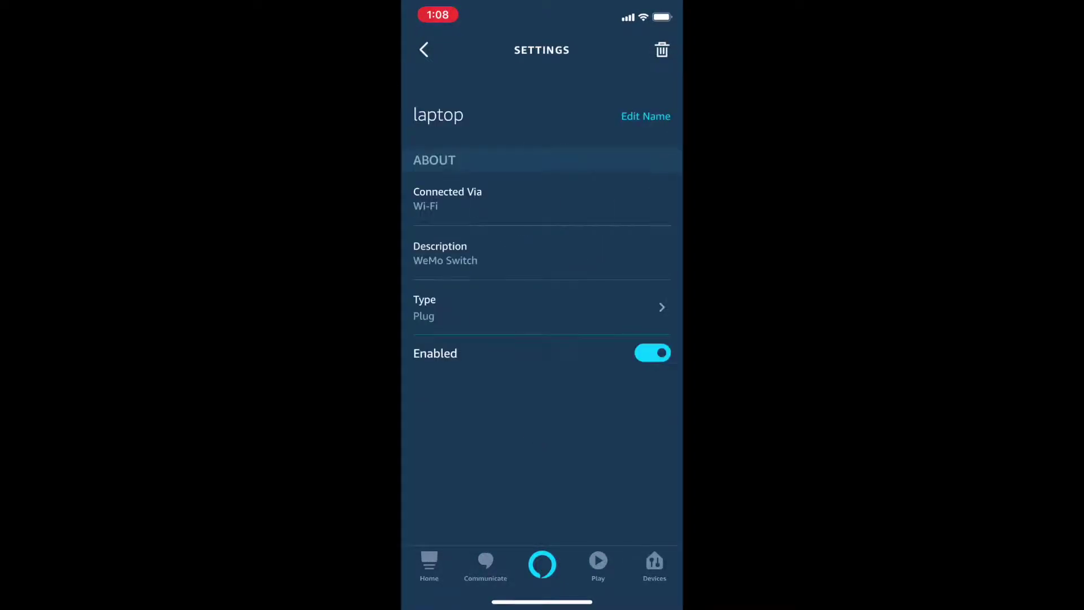
click(542, 307)
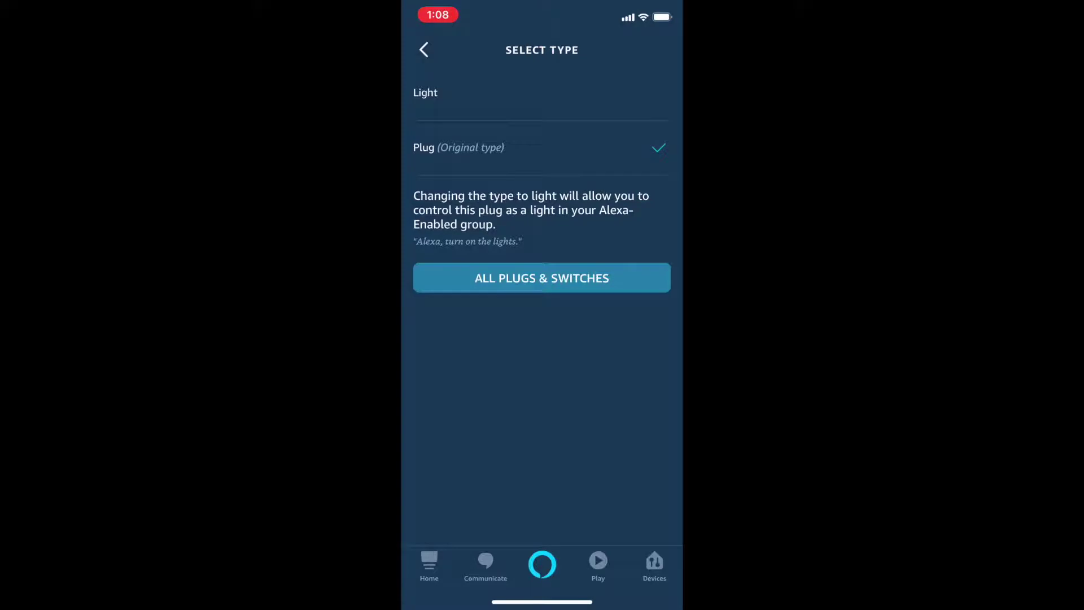
click(541, 93)
click(424, 49)
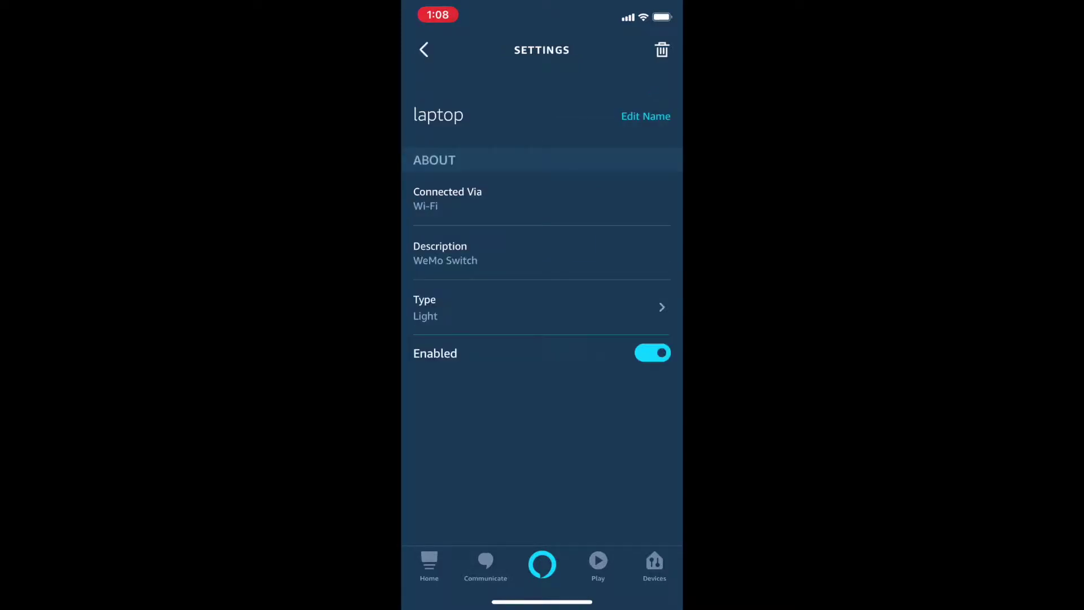